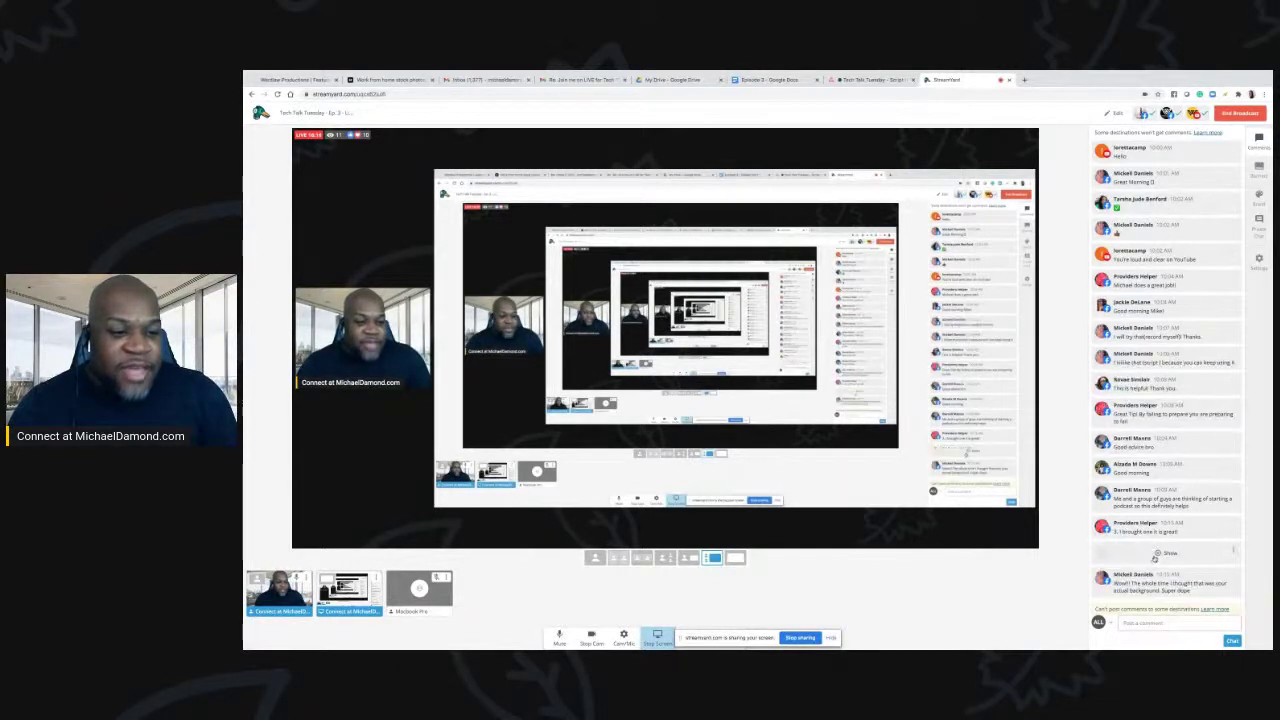
Show four viewer comments on the broadcast one after another, starting with "Hola!" and ending with the newest greeting, and hide the last one
click(1160, 553)
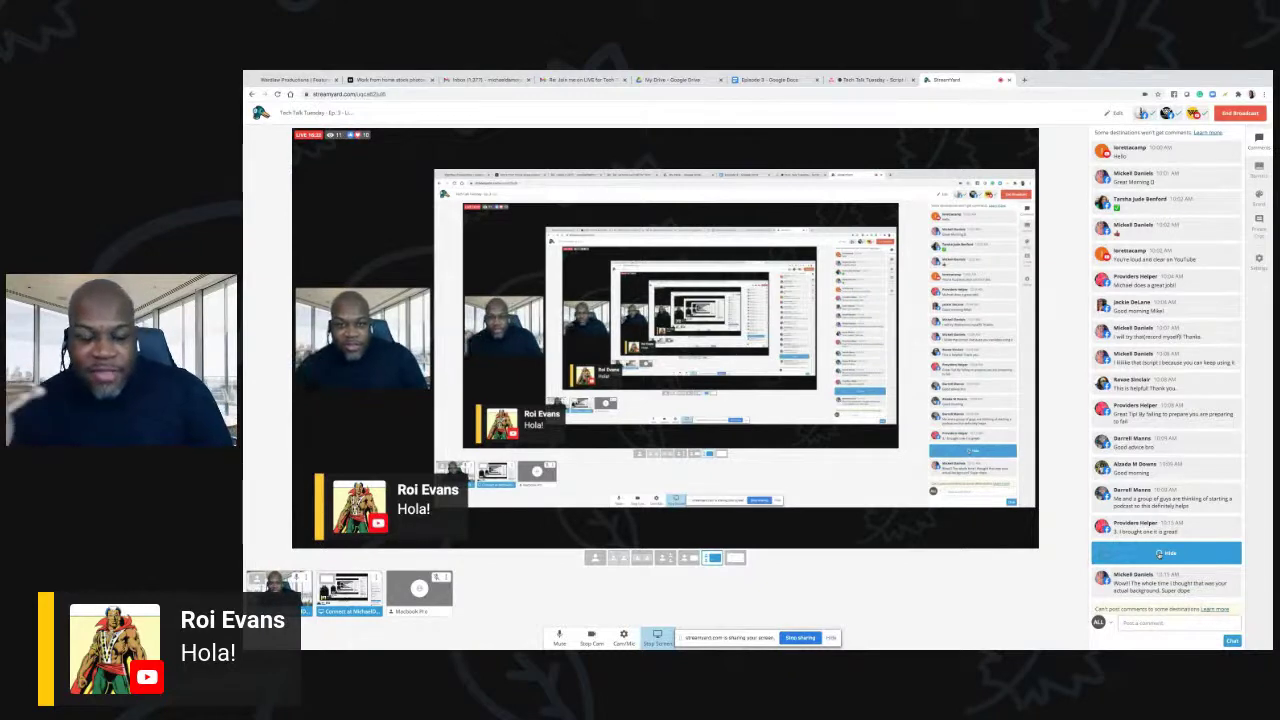
mouse_move(1160, 528)
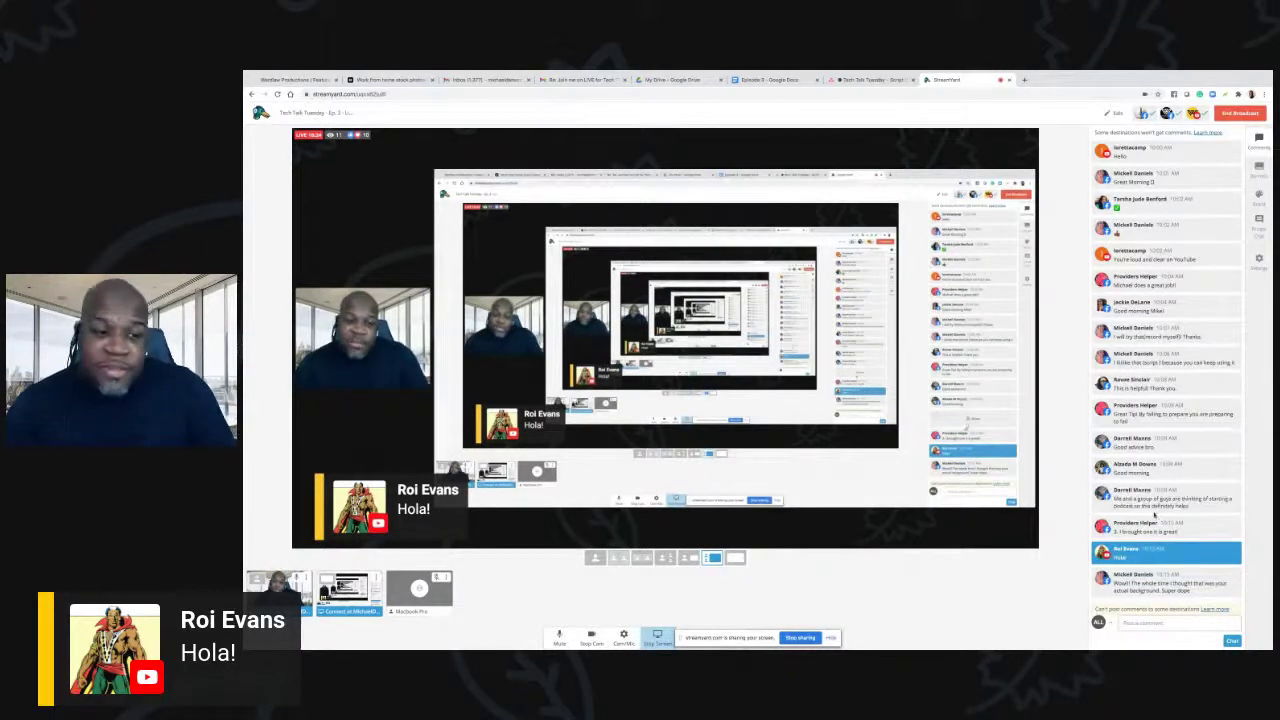
click(1148, 534)
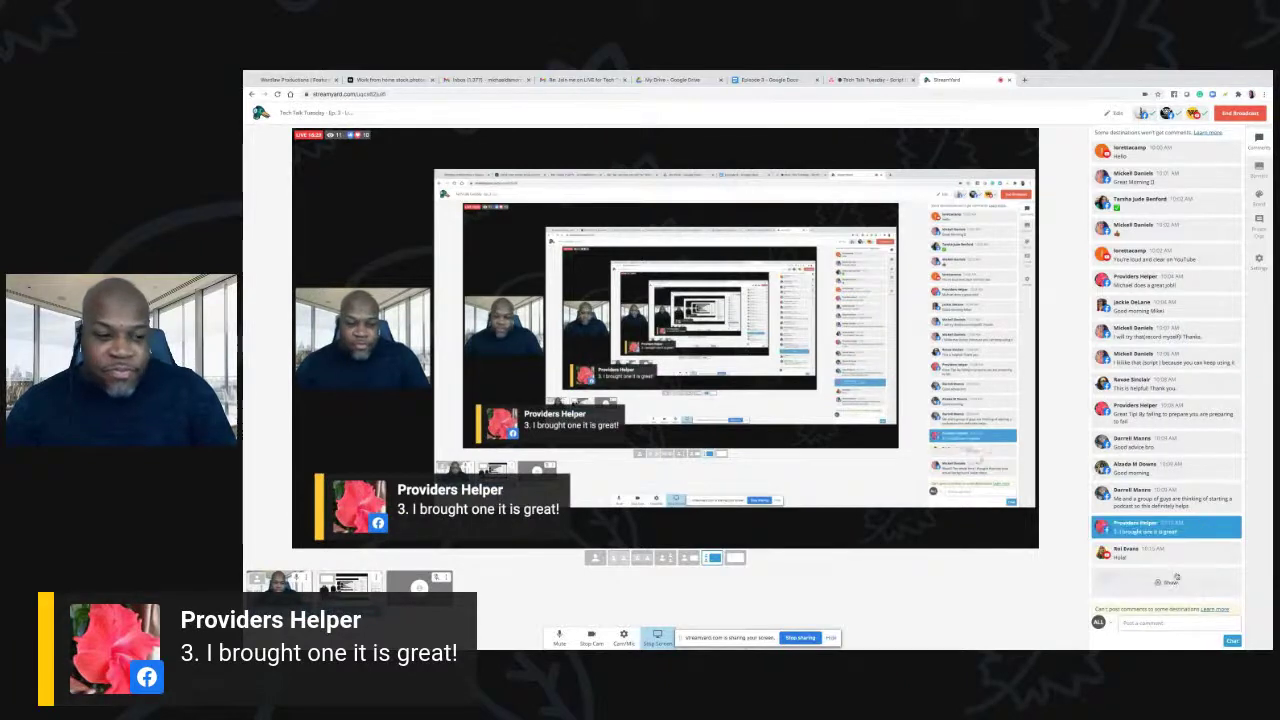
click(1172, 584)
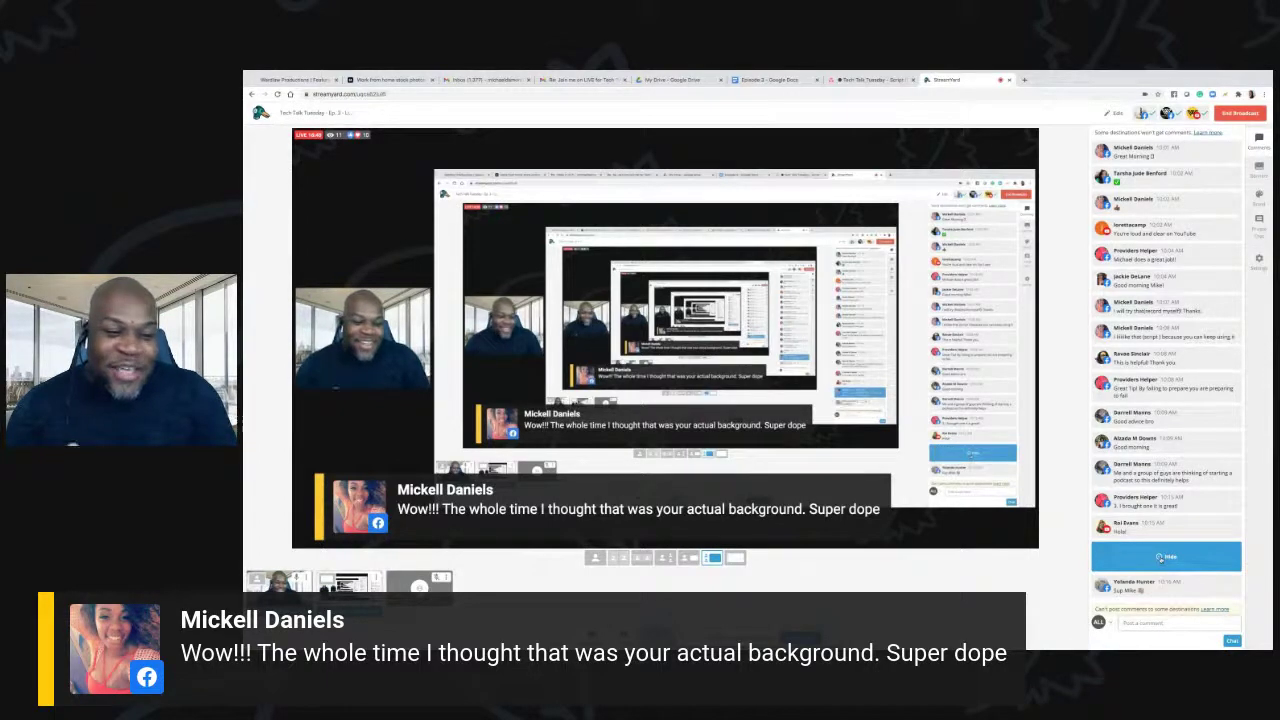
click(1170, 588)
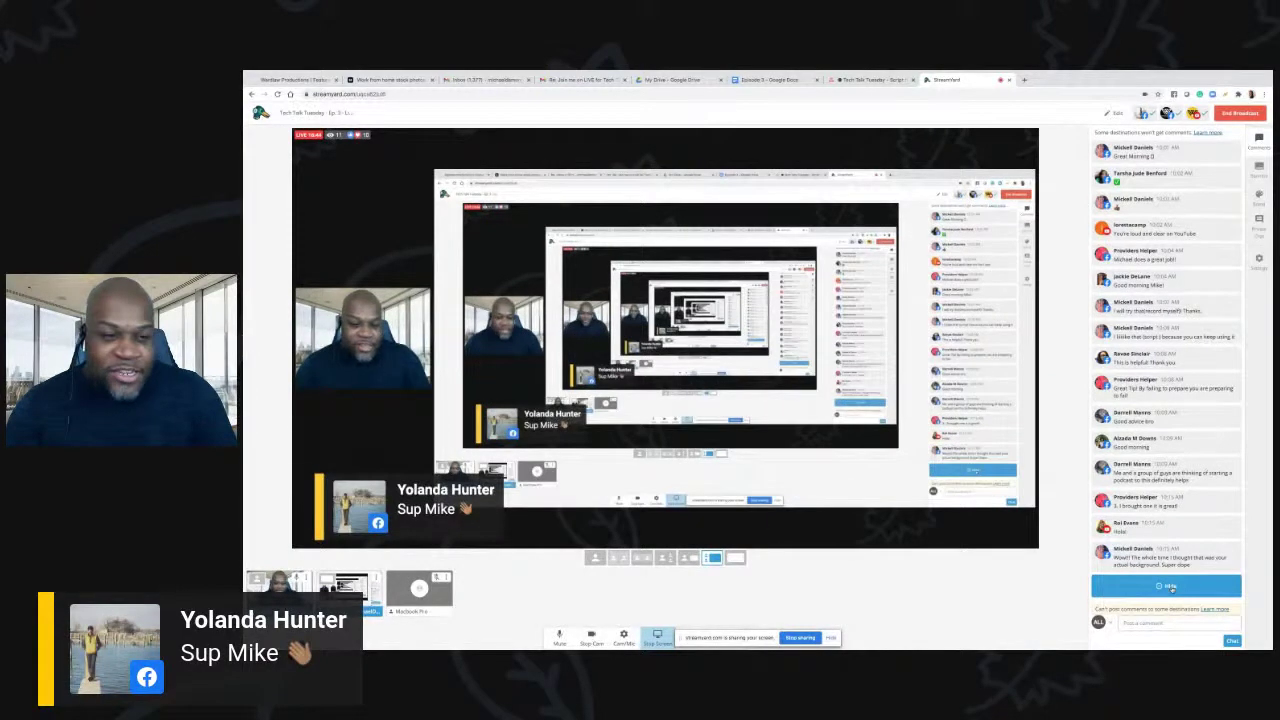
scroll(1184, 387, up, 2)
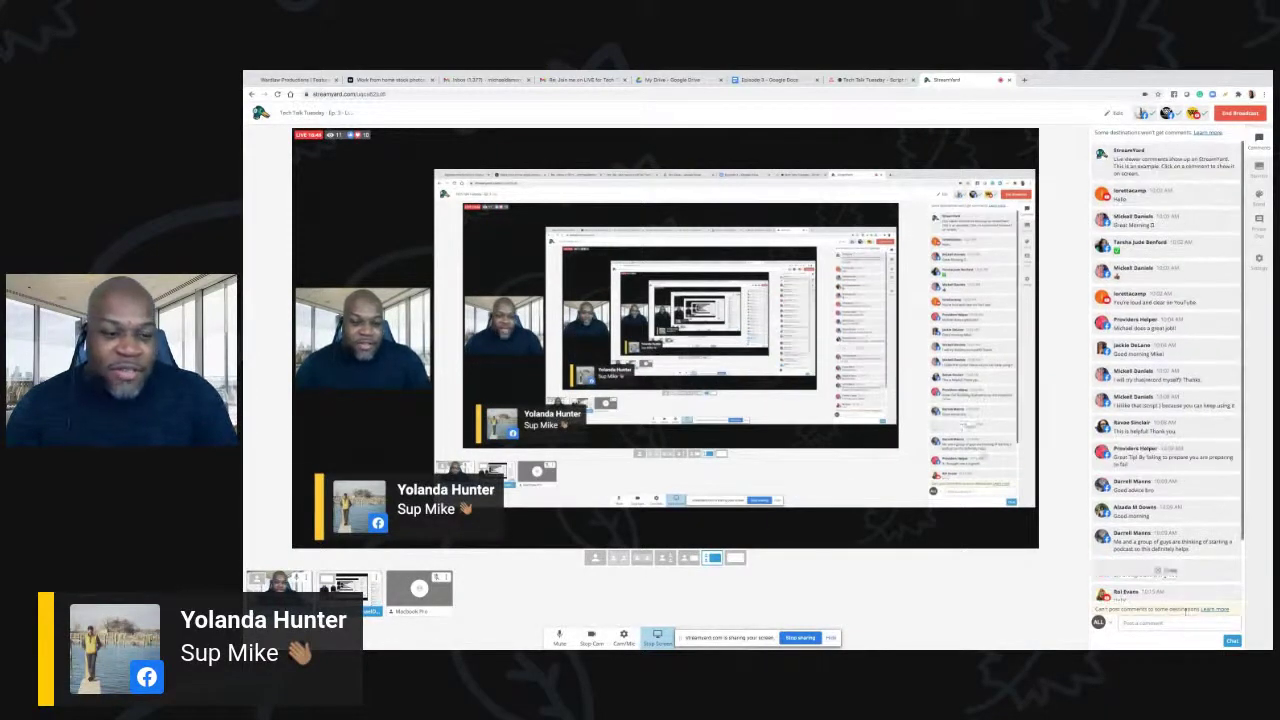
scroll(1174, 555, down, 1)
scroll(1174, 555, down, 1)
click(1172, 586)
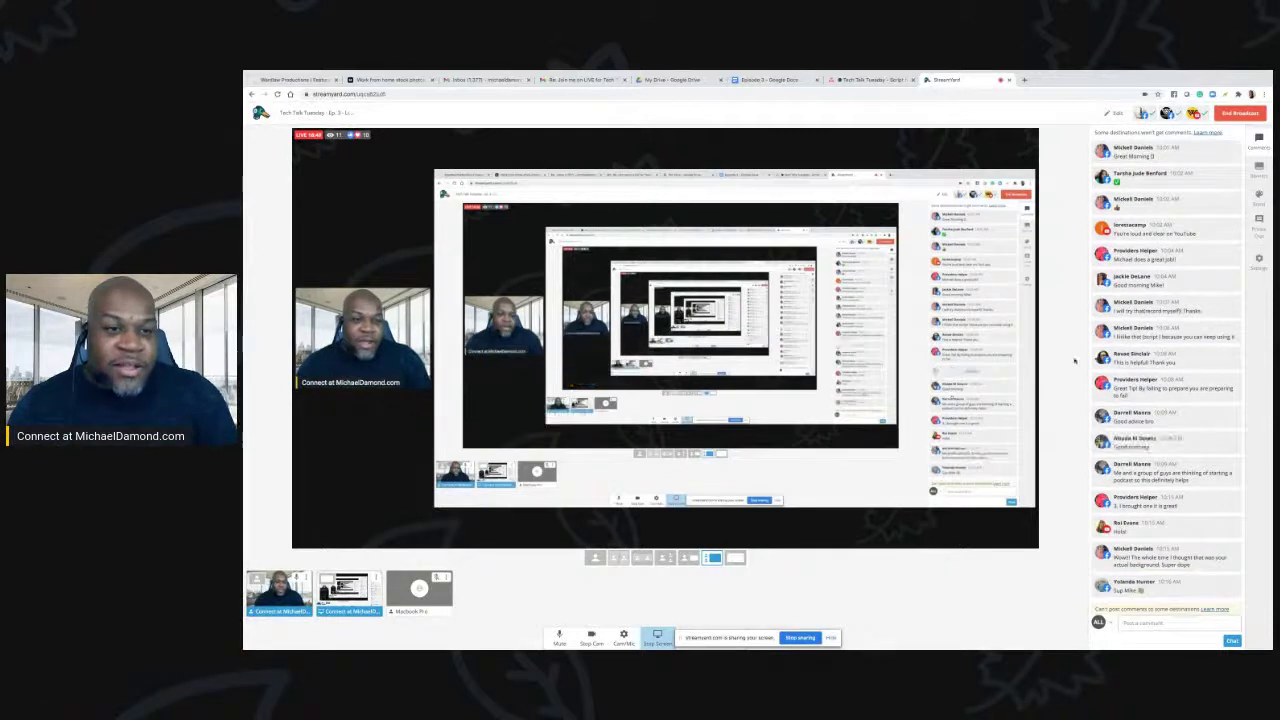
Show the "Welcome to Digital Marketing 101" ticker and the two other example banners on the broadcast, and hide them again
click(1261, 168)
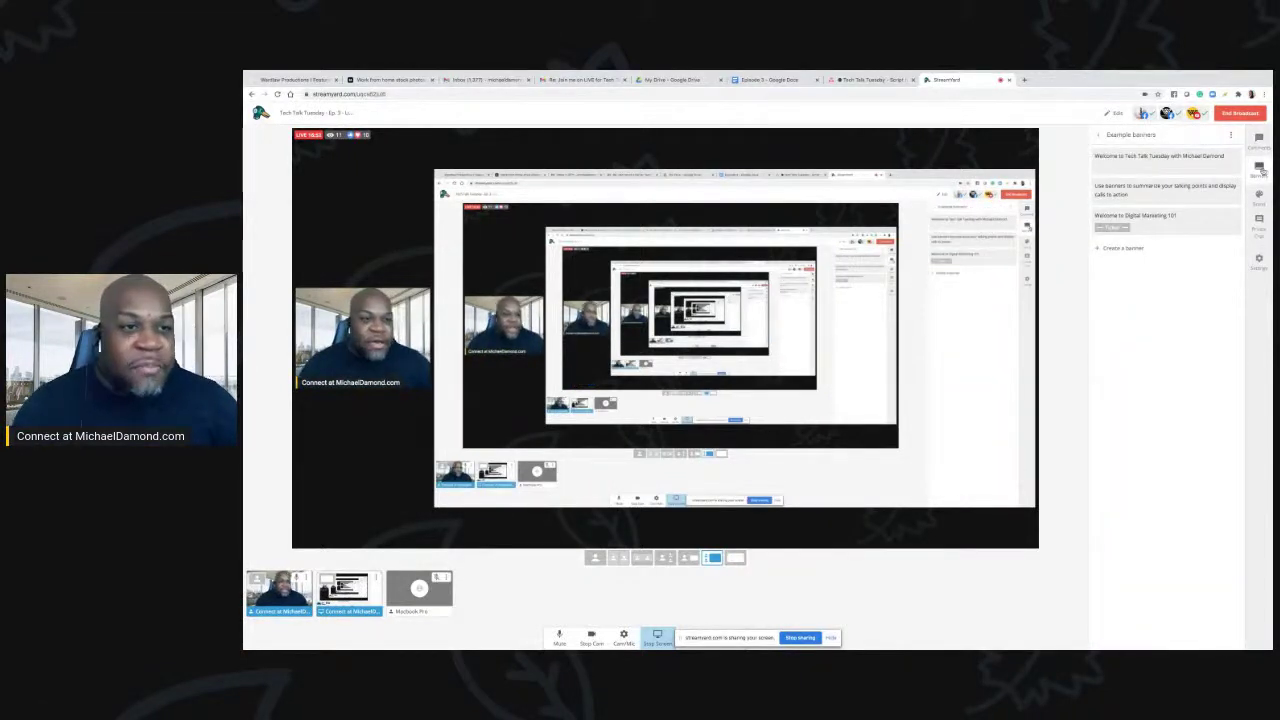
mouse_move(1177, 170)
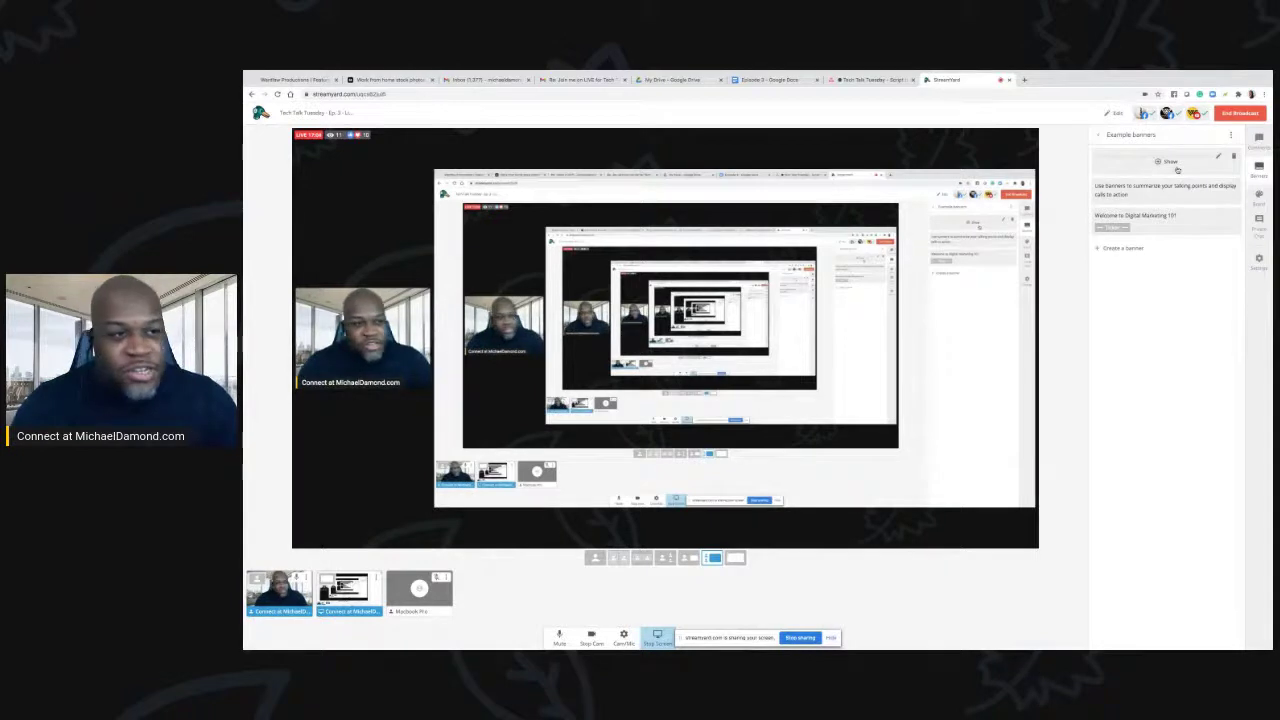
click(1172, 220)
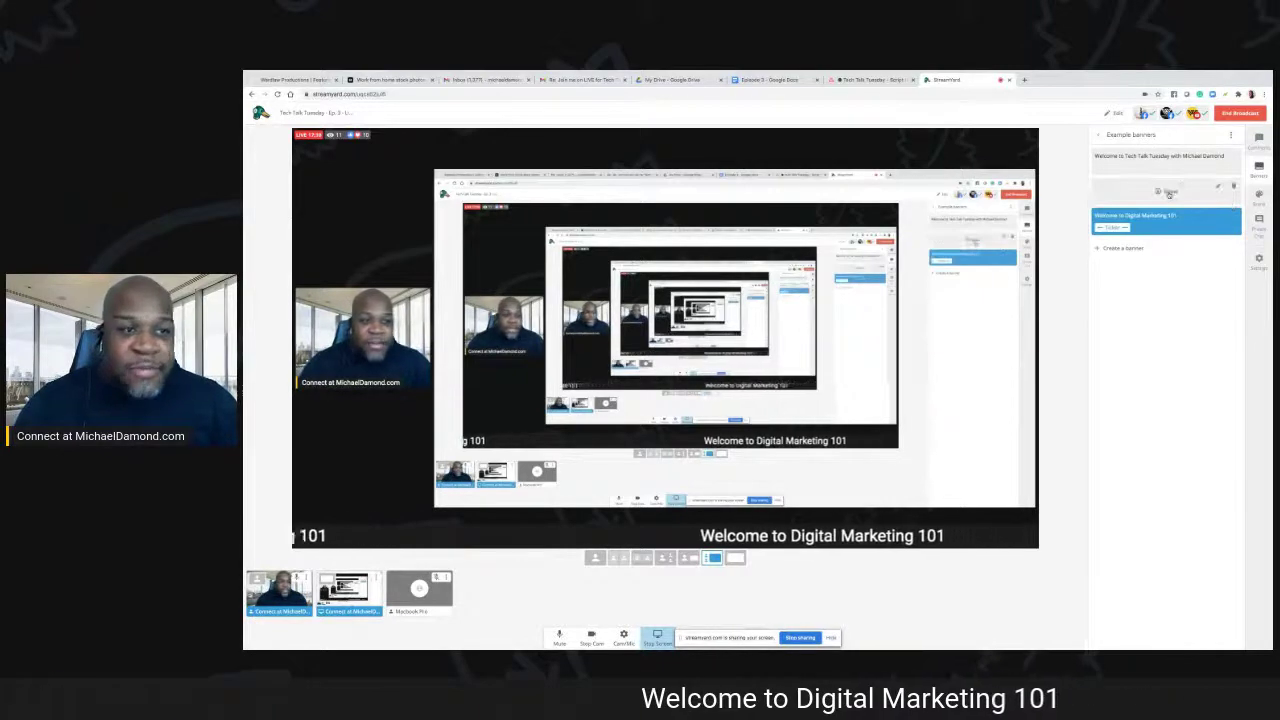
click(1168, 190)
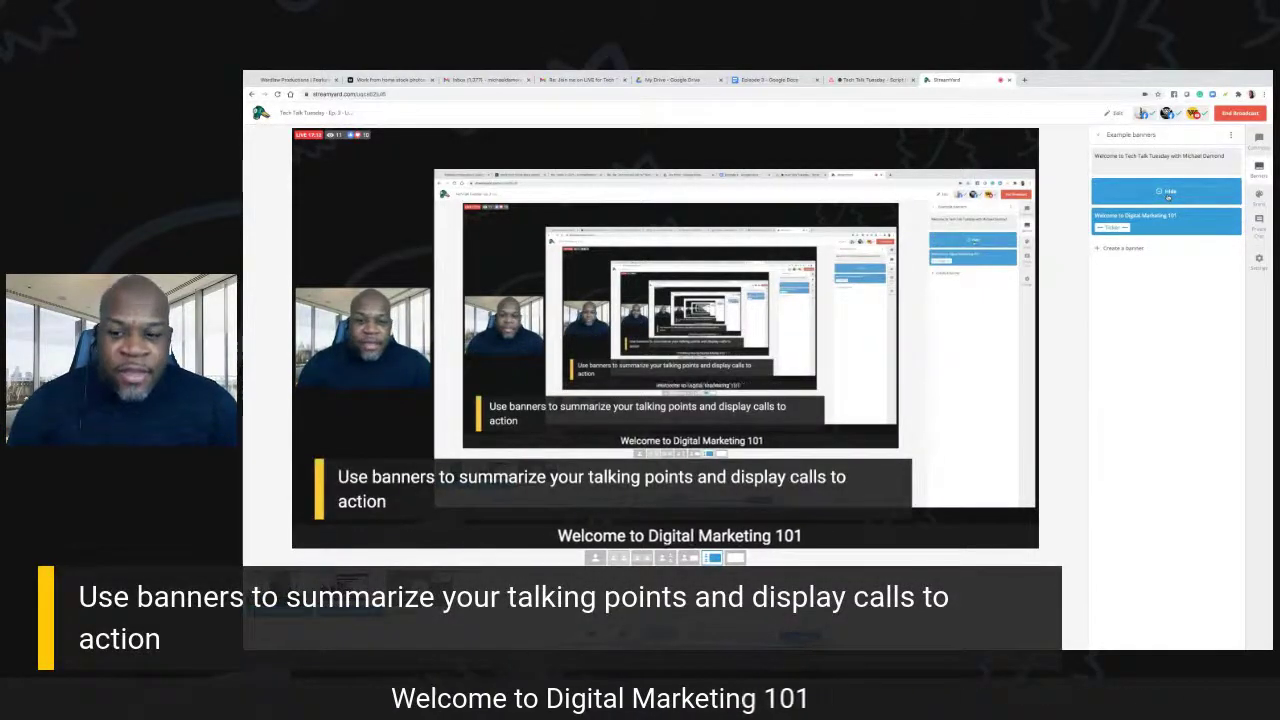
click(1170, 160)
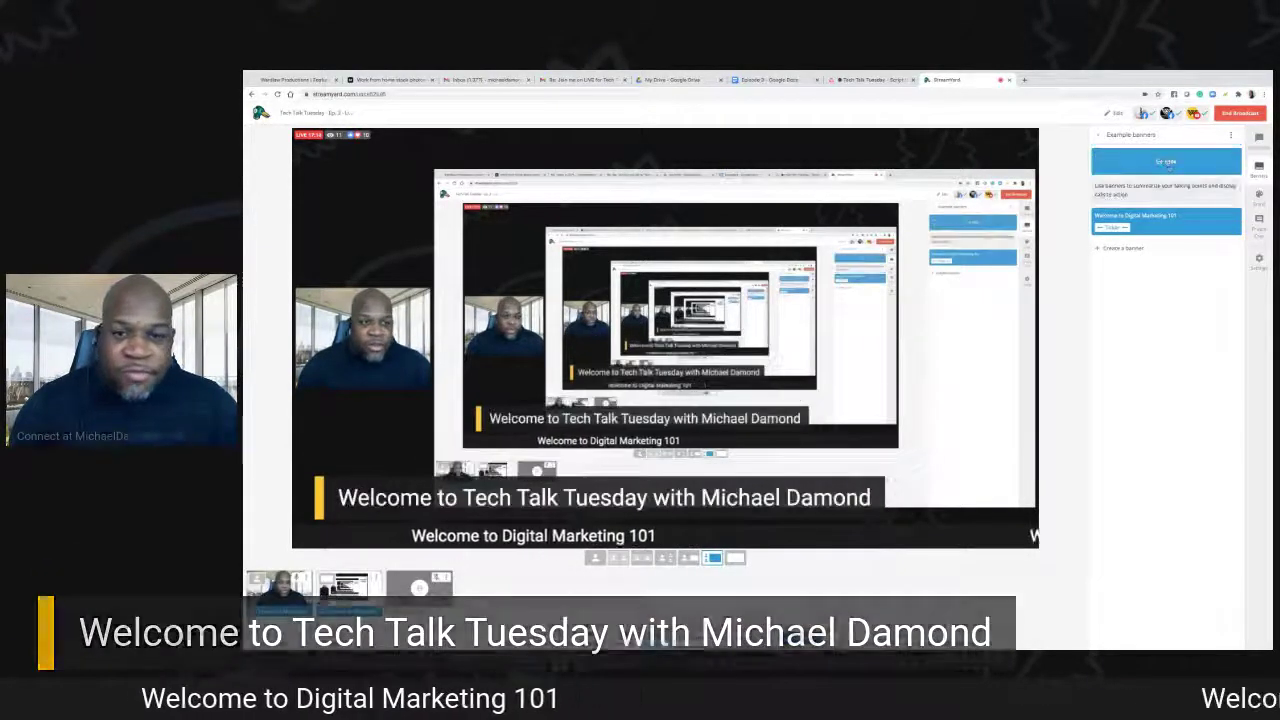
click(1163, 222)
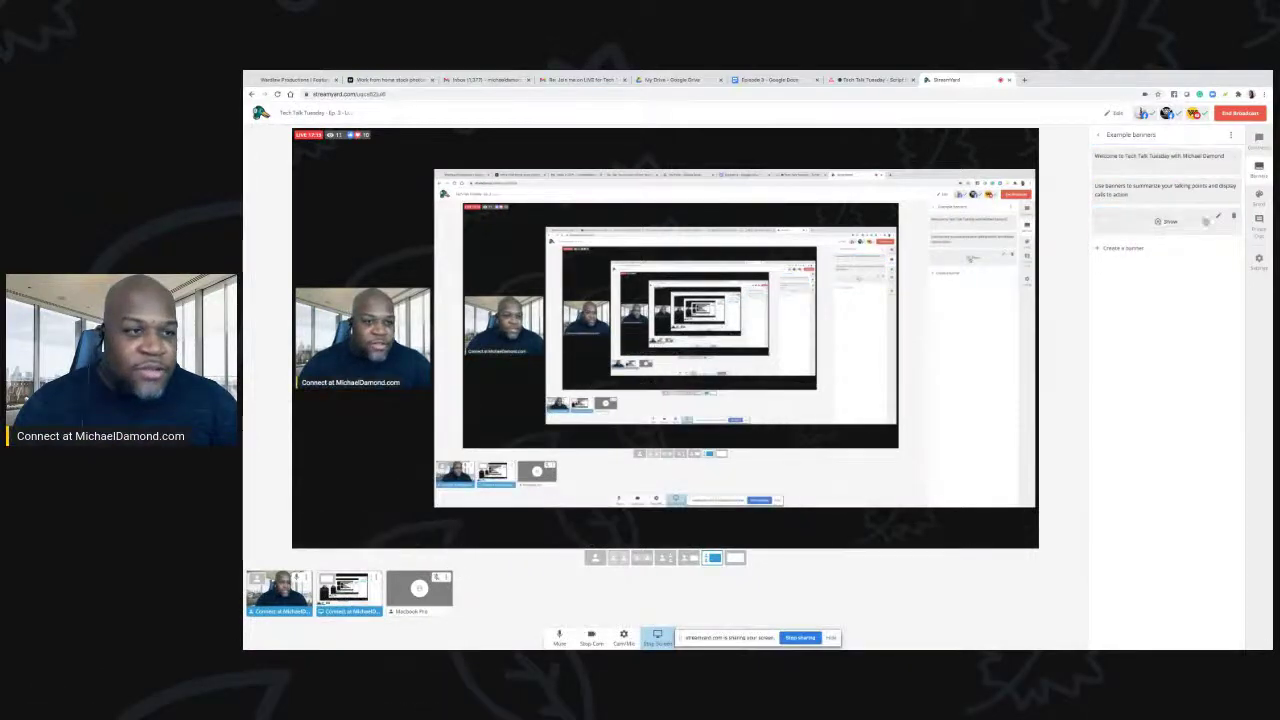
Switch the broadcast from the StreamYard overlay to the gold Tech Talk Tuesday overlay, and play the 30-second Countdown video clip
click(1260, 200)
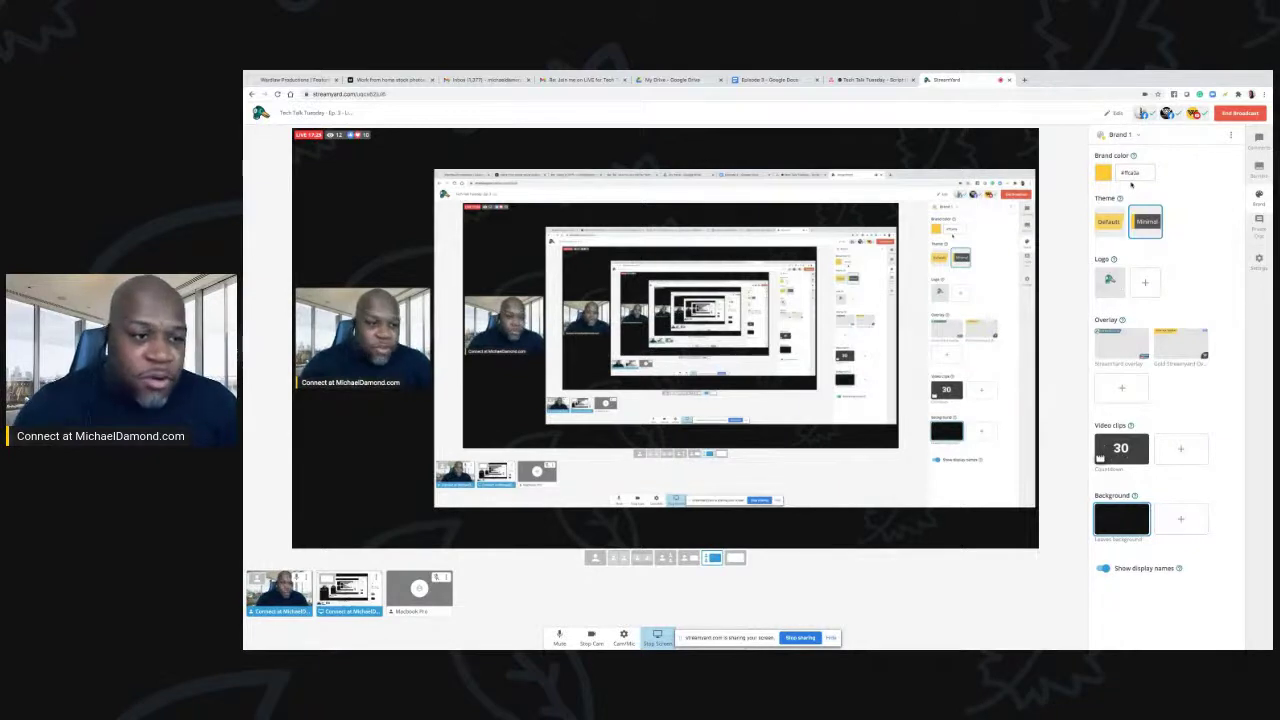
click(1117, 348)
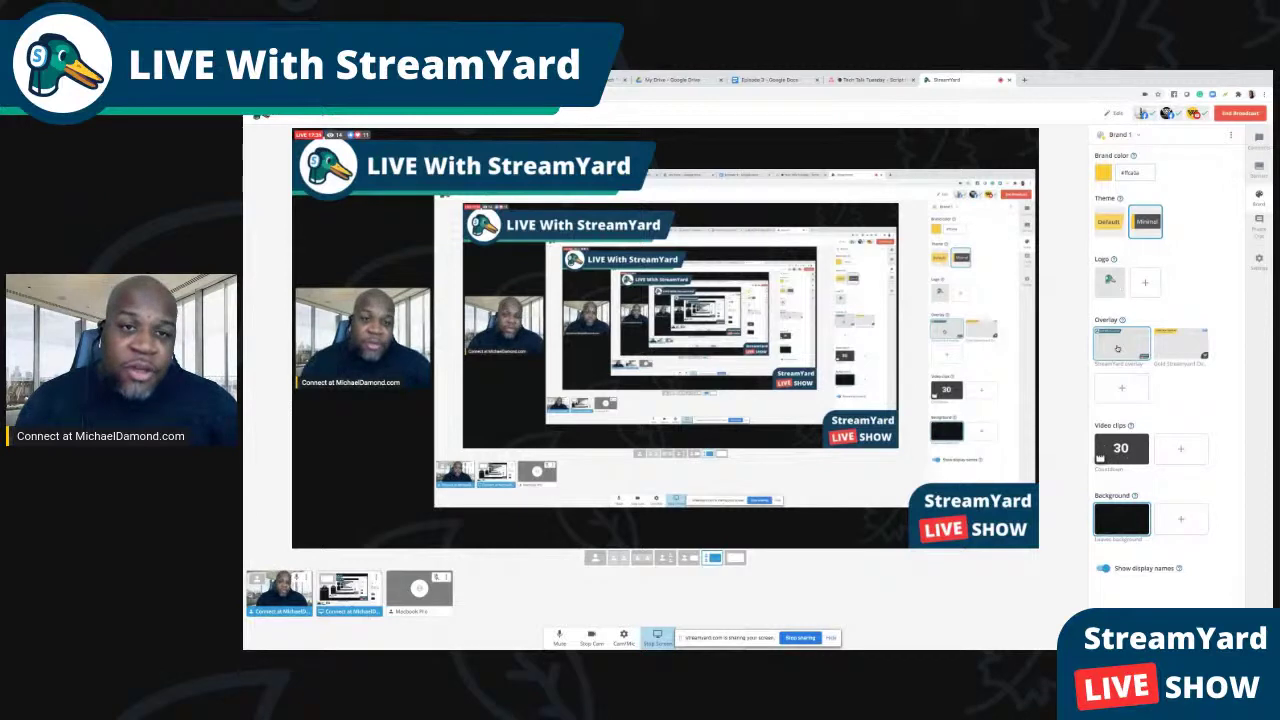
click(1181, 345)
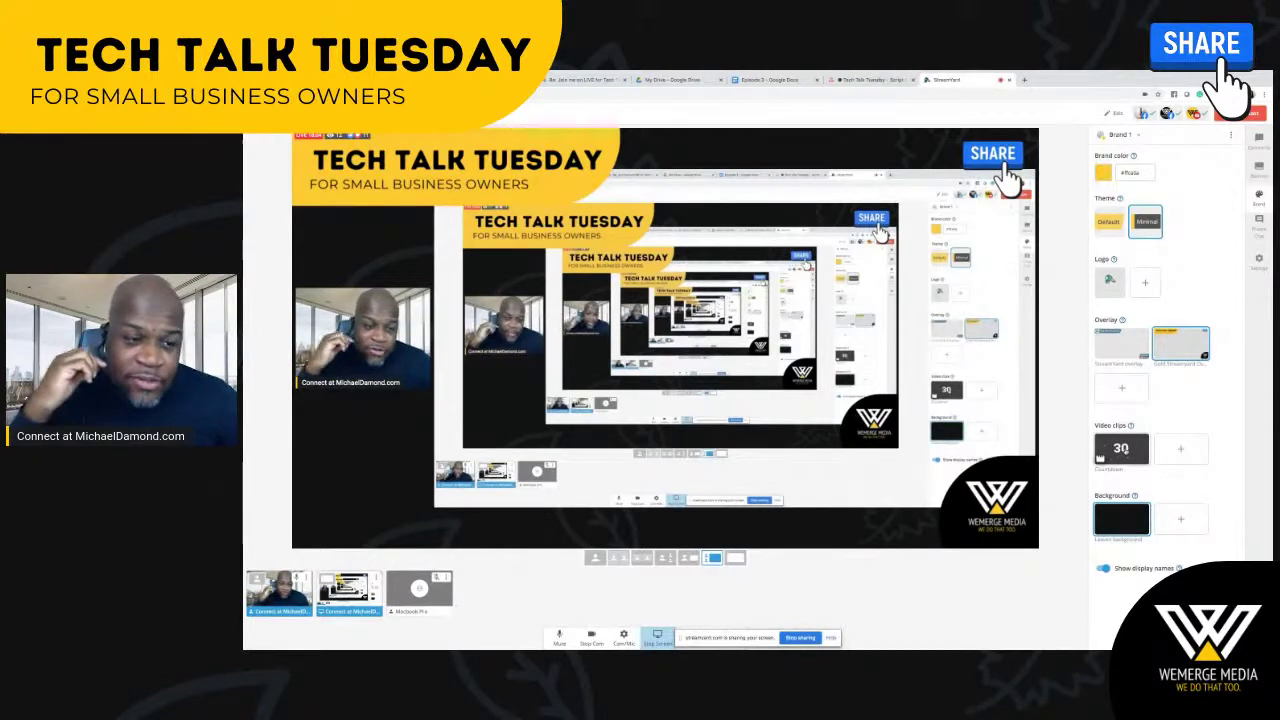
click(1125, 450)
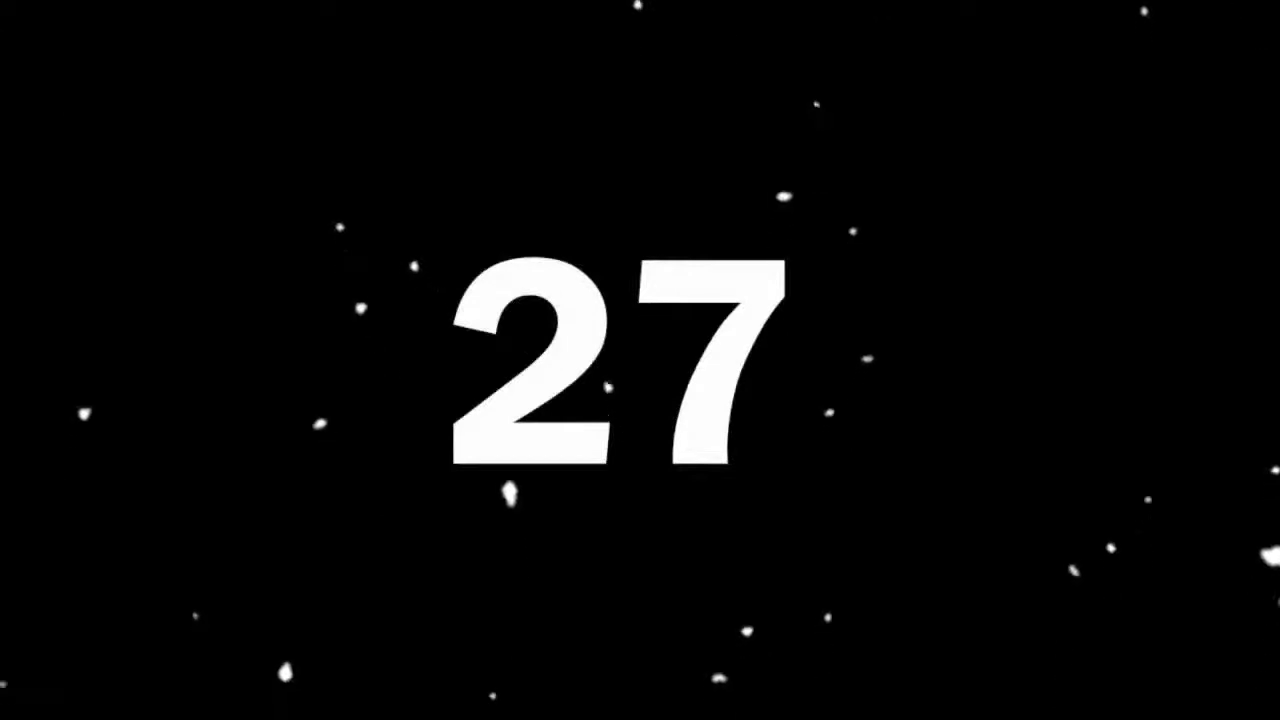
click(1125, 450)
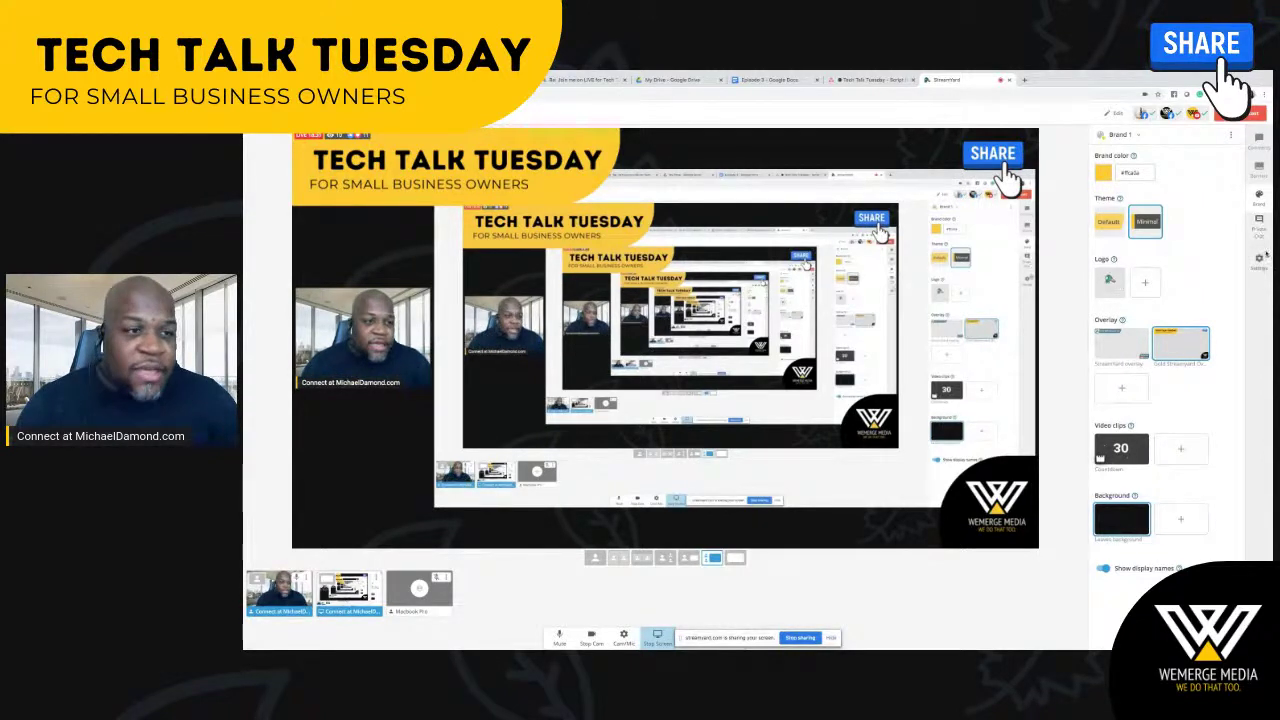
Review the general, camera and audio settings of the studio
click(1262, 256)
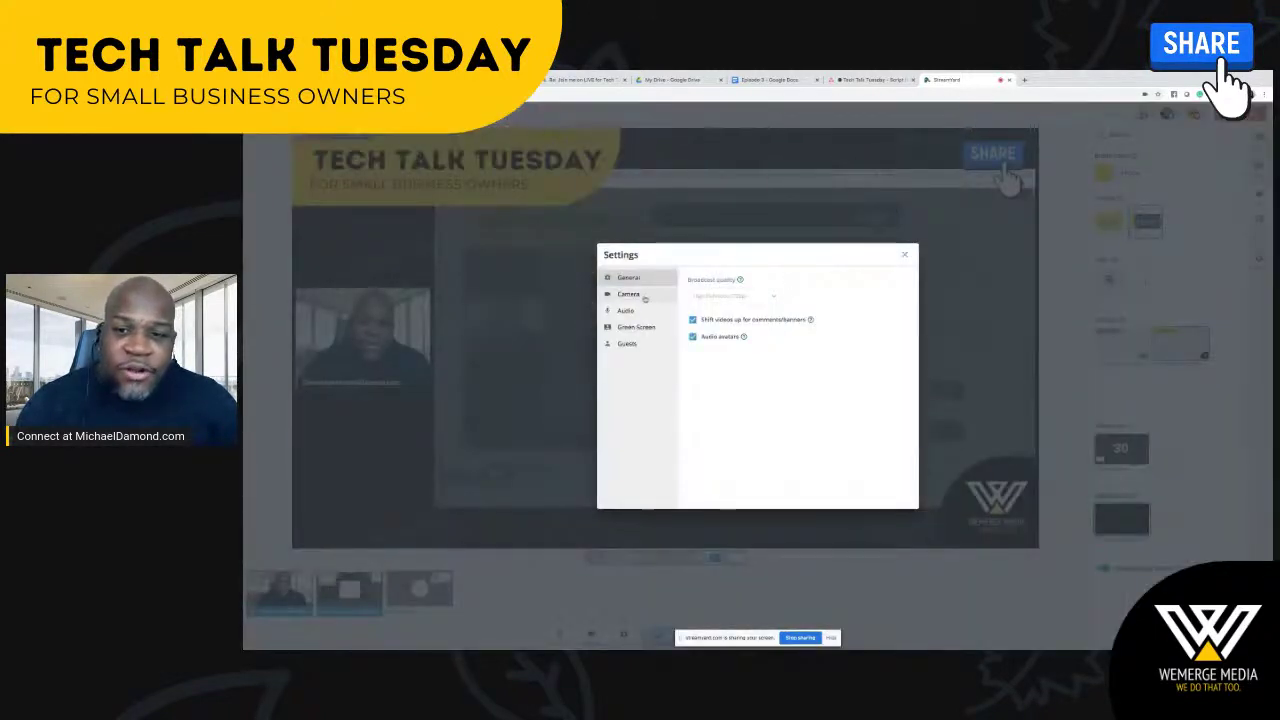
click(644, 298)
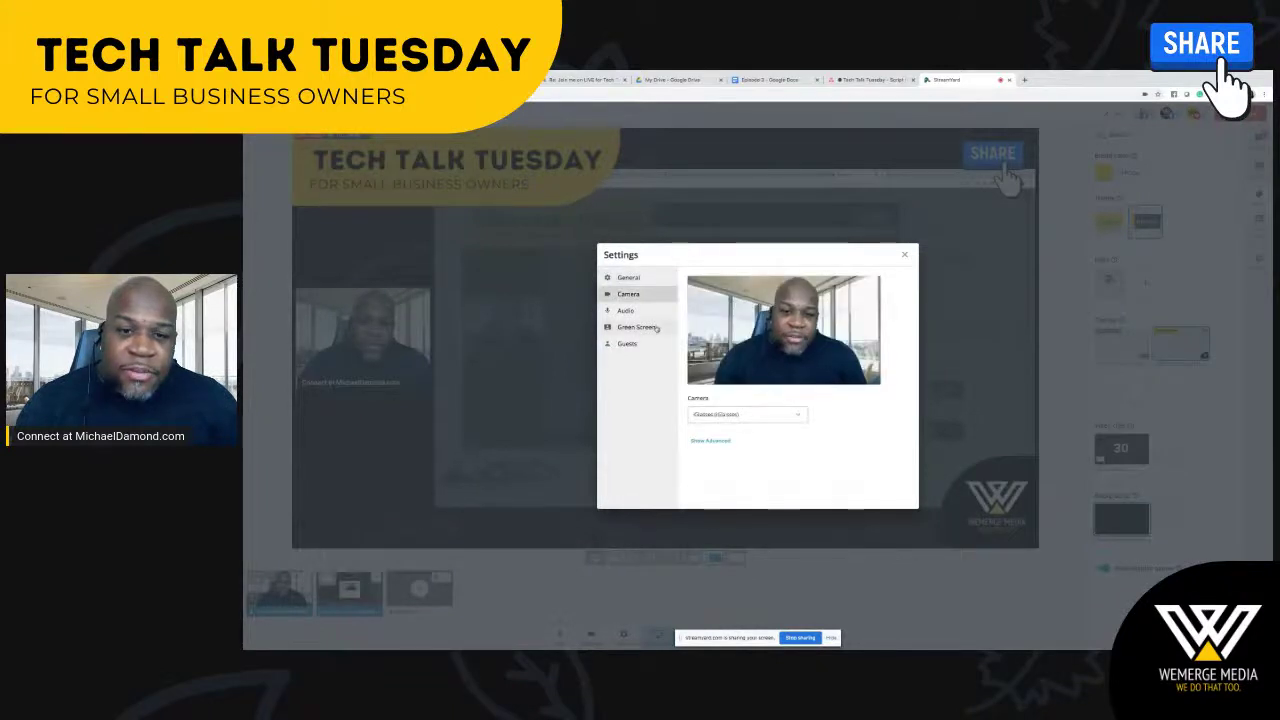
click(643, 315)
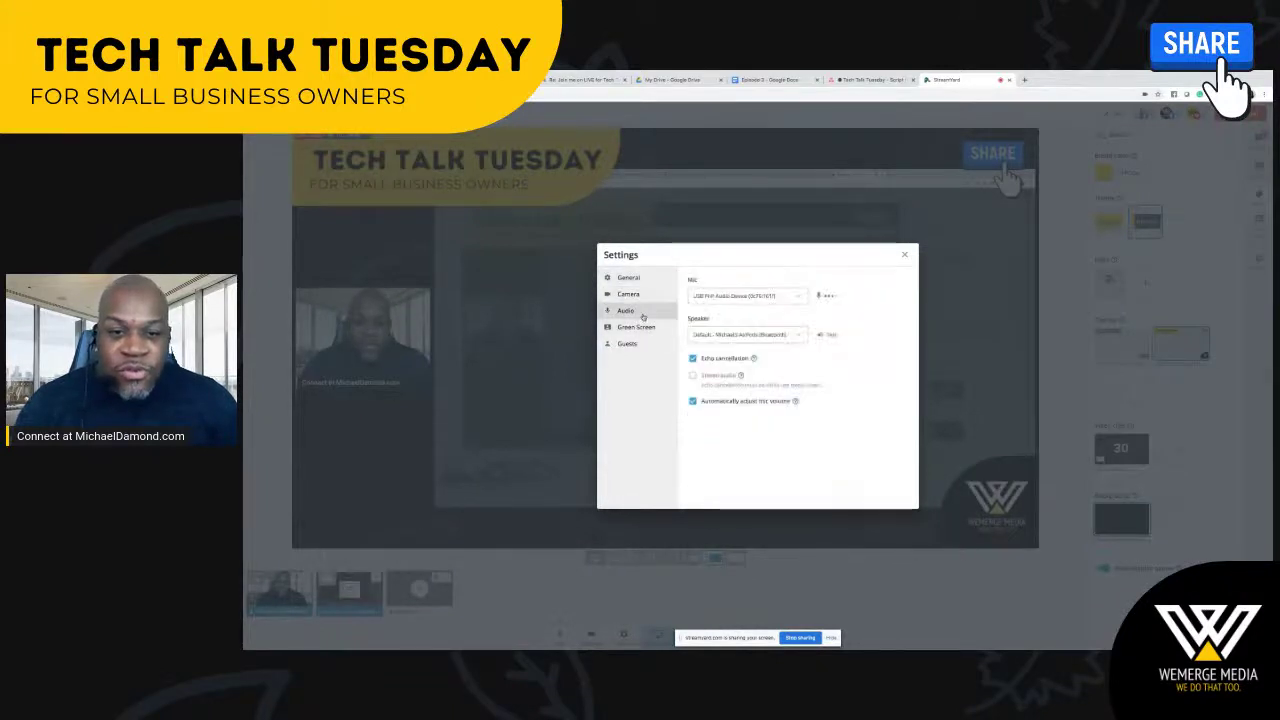
Try no virtual background, the brick wall and the piano living room as green screen backdrops, restore the skyline window room and close the settings
click(644, 330)
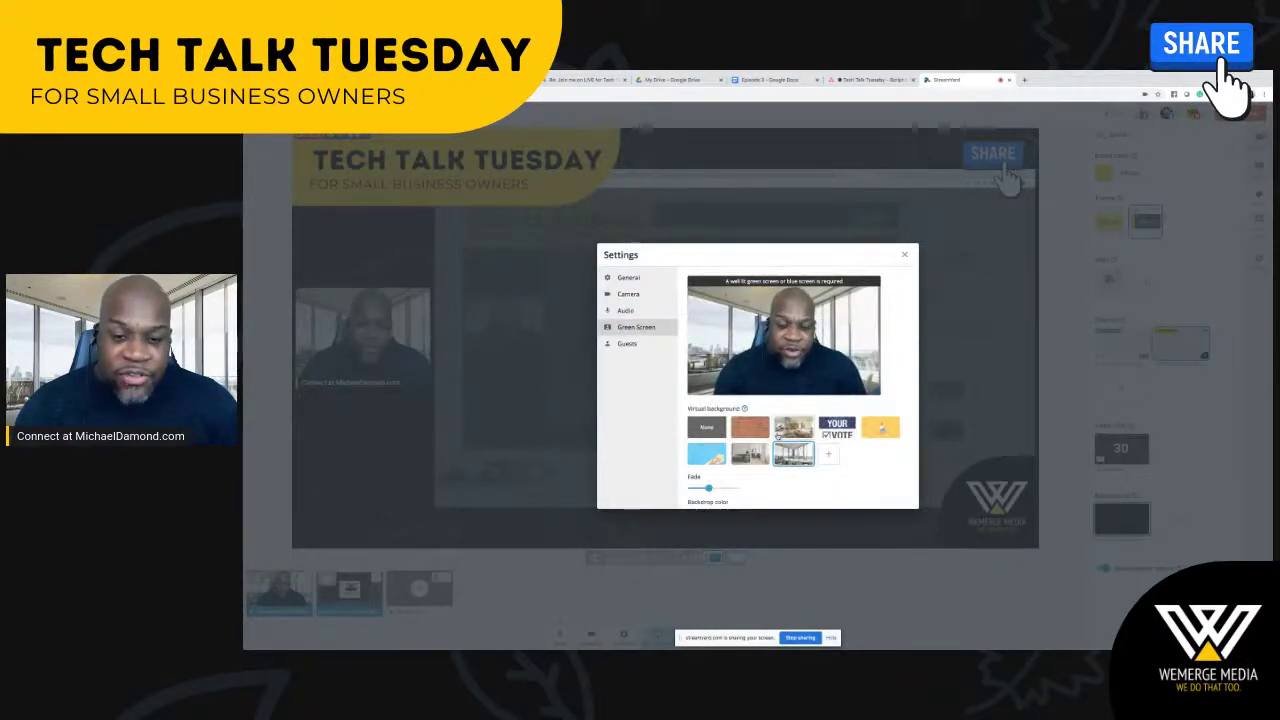
click(706, 428)
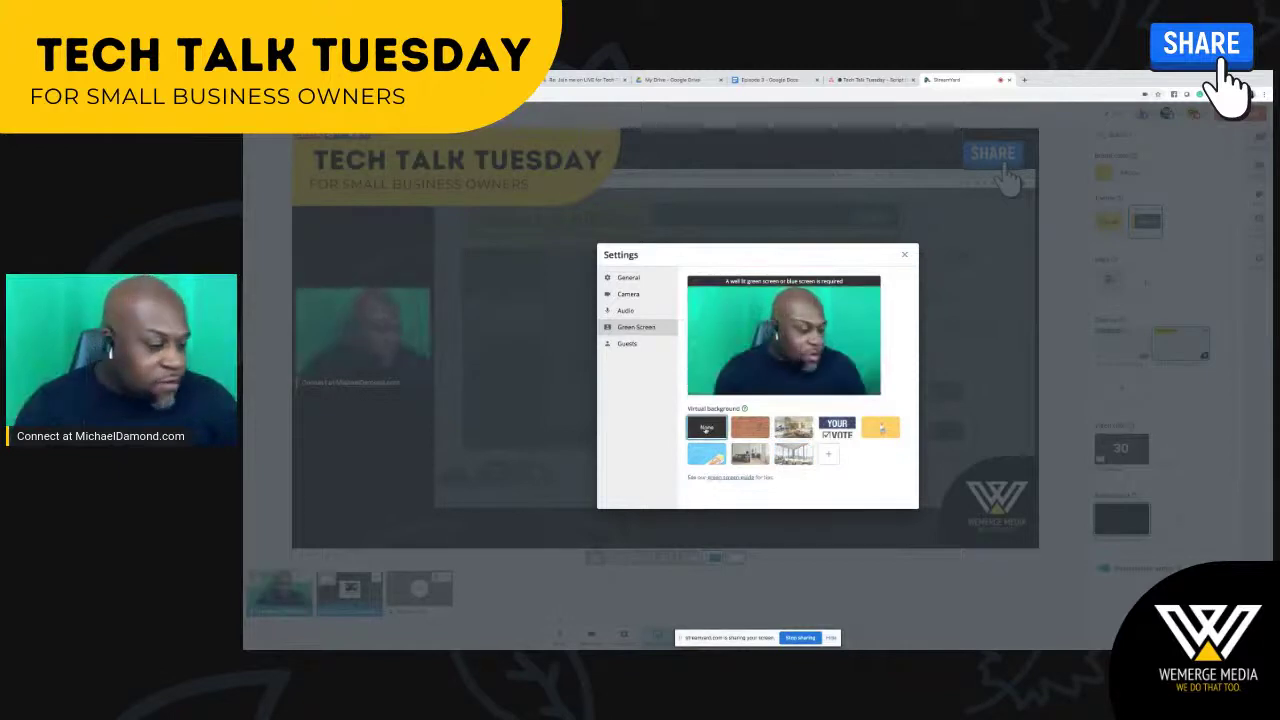
click(750, 428)
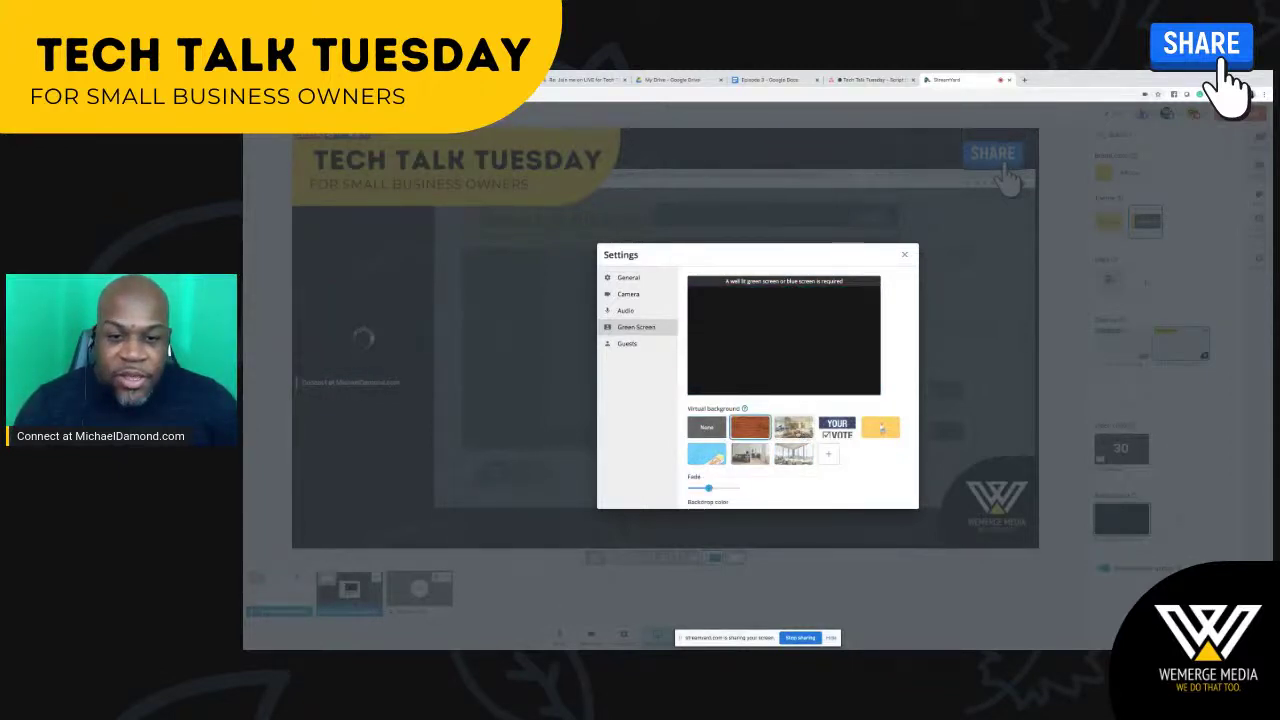
click(795, 429)
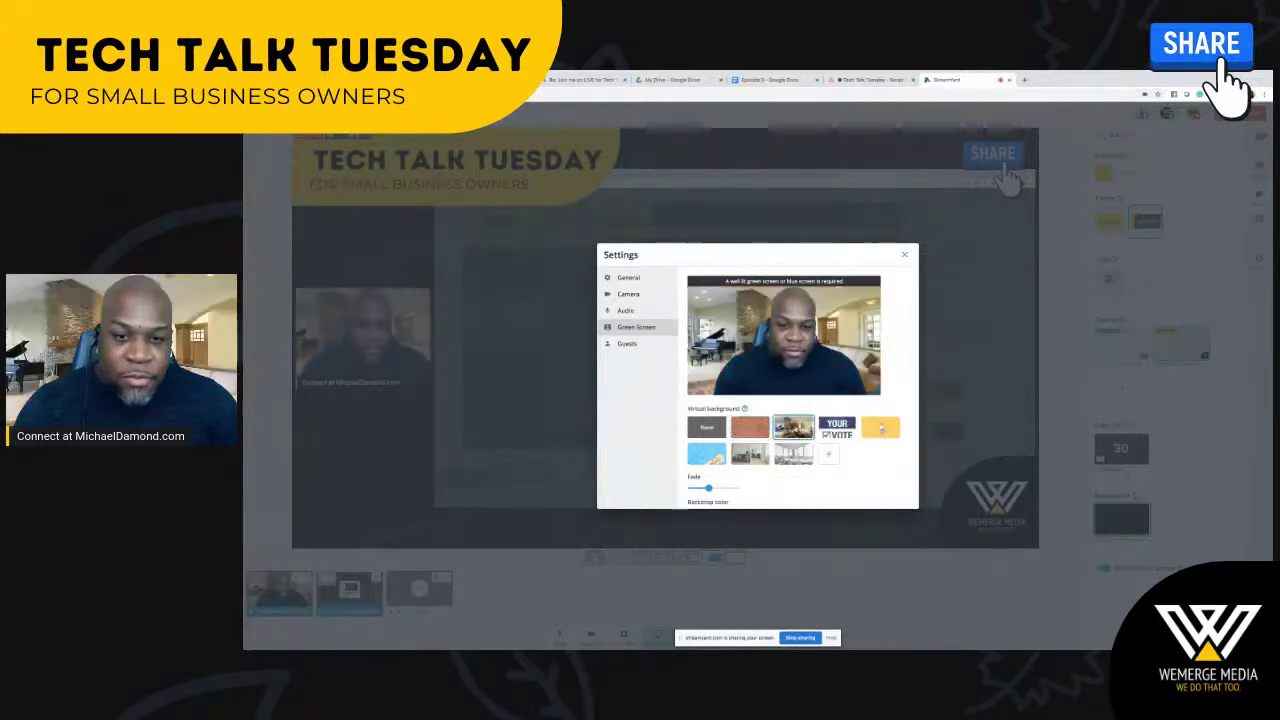
click(794, 454)
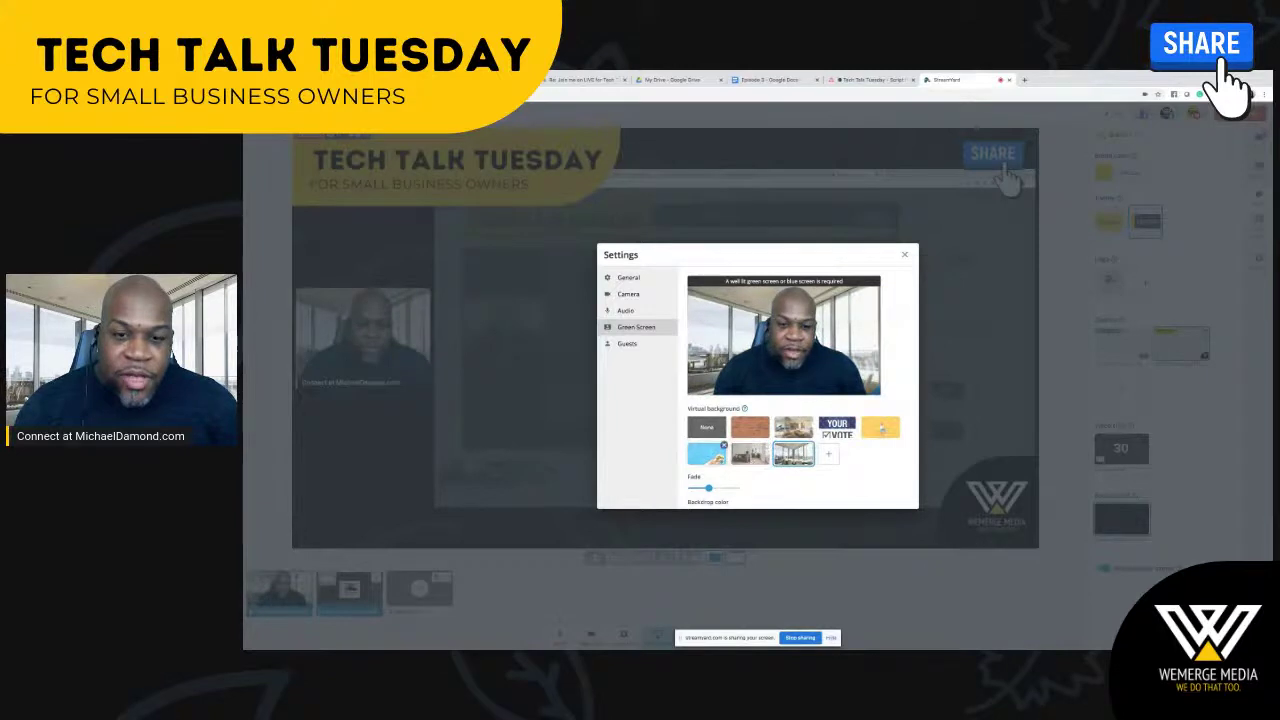
click(828, 456)
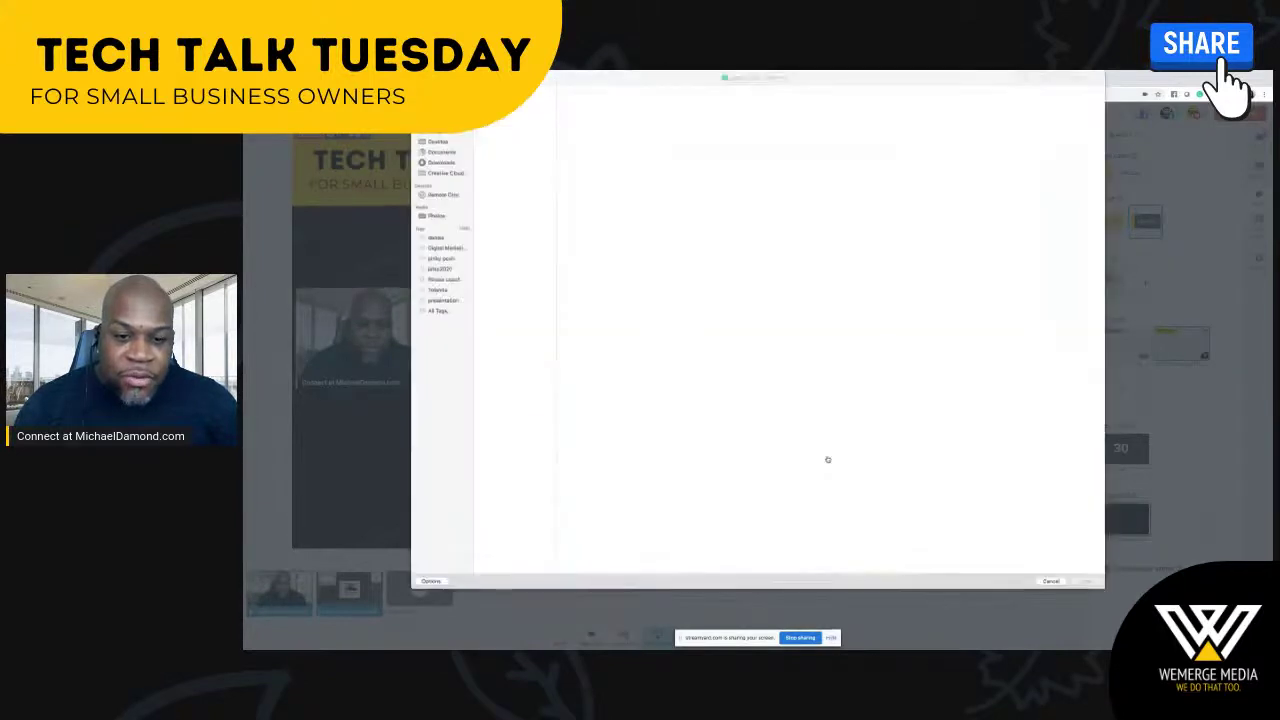
click(1049, 582)
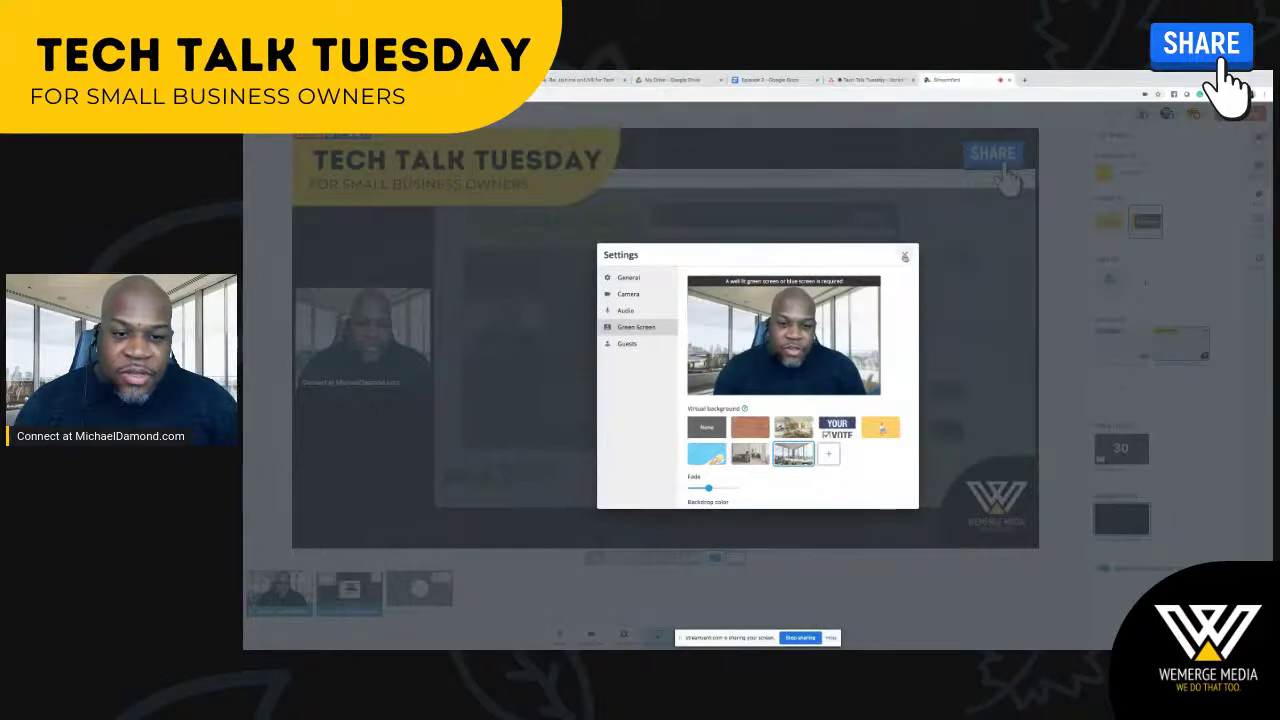
click(905, 257)
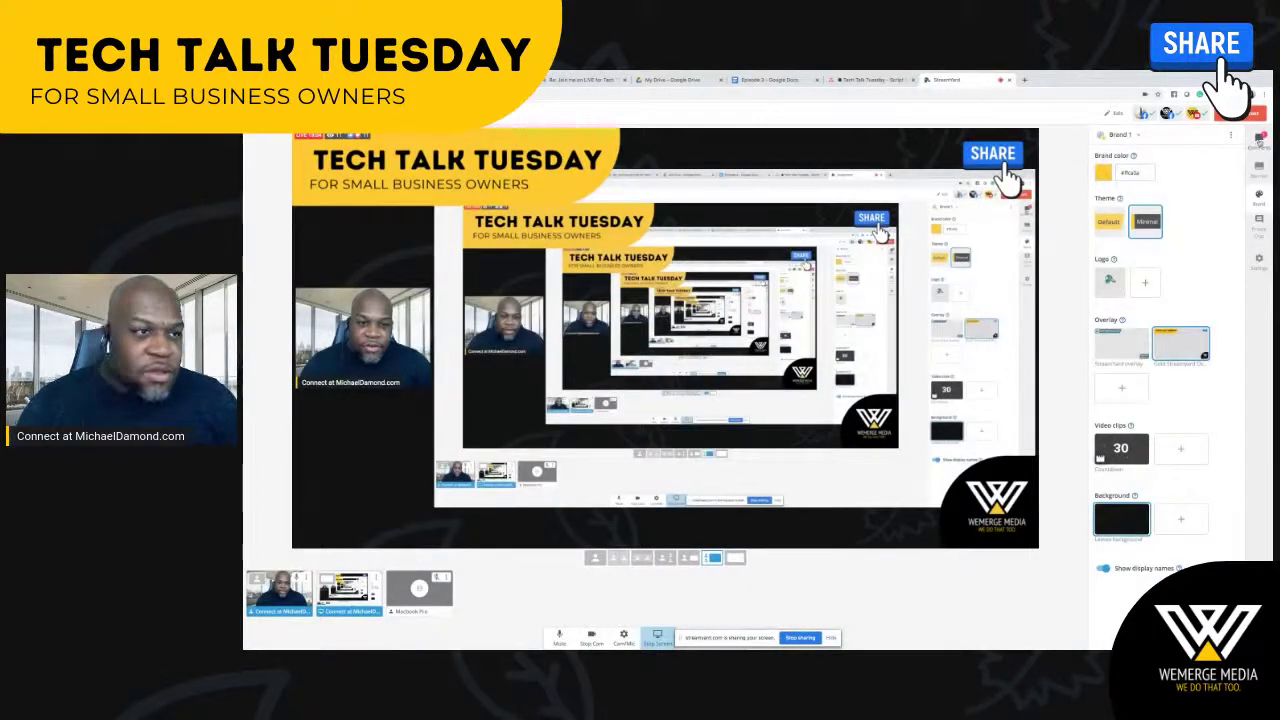
Return to the list of viewer comments
click(1259, 142)
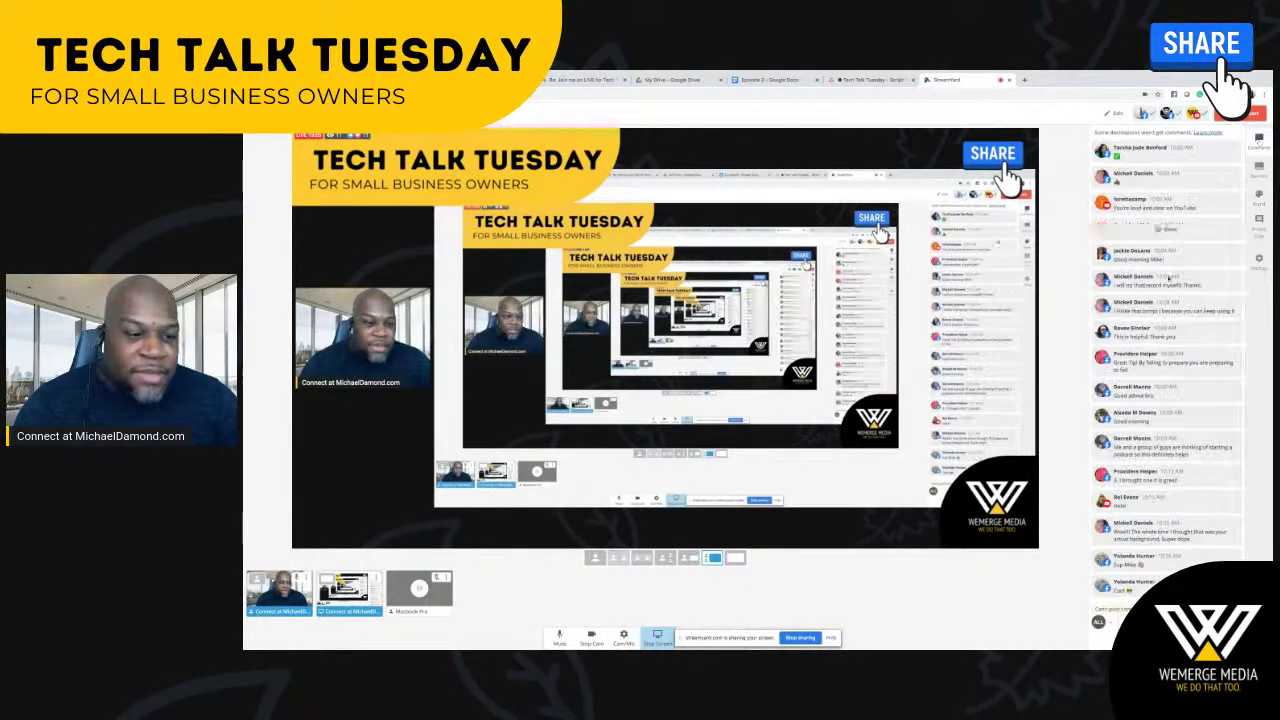